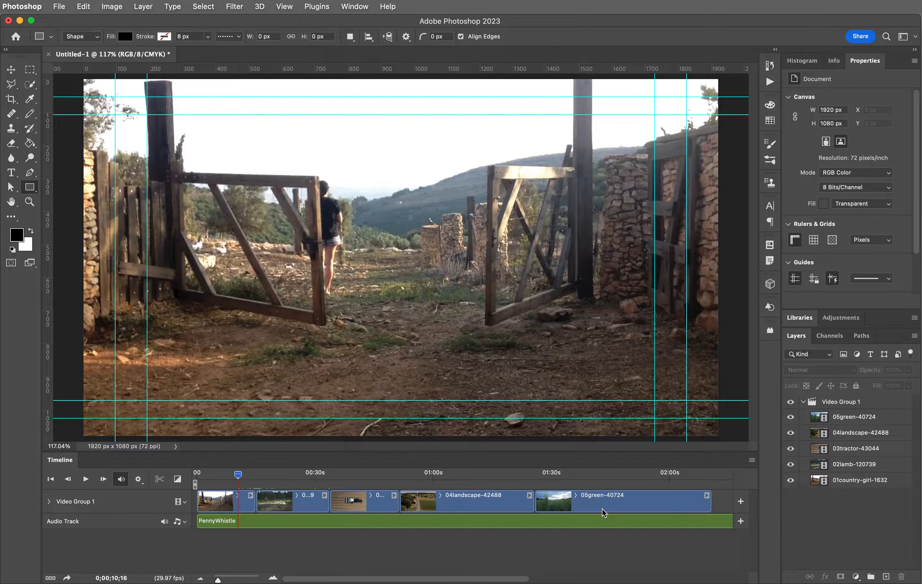
# Add a second video group above Video Group 1 in the timeline
pyautogui.click(634, 502)
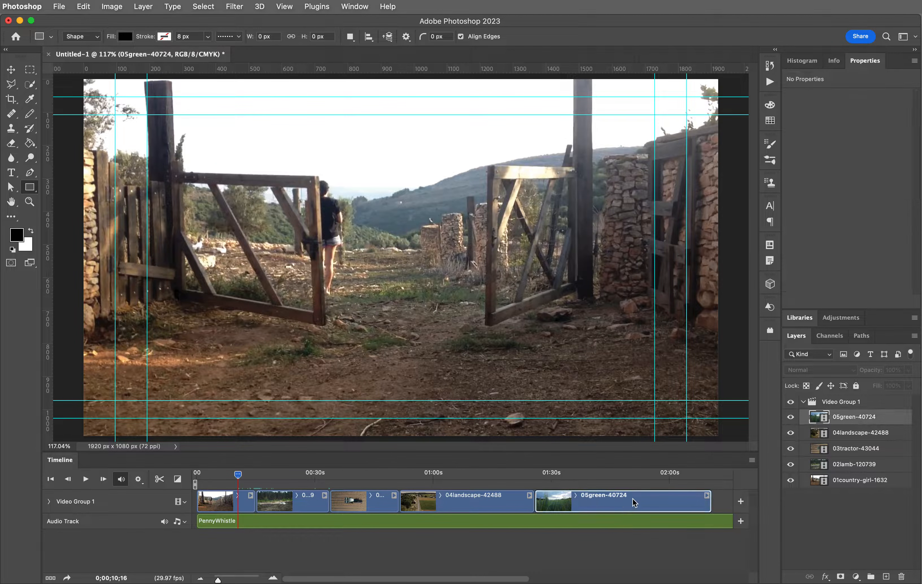
pyautogui.moveTo(637, 505); pyautogui.dragTo(436, 506)
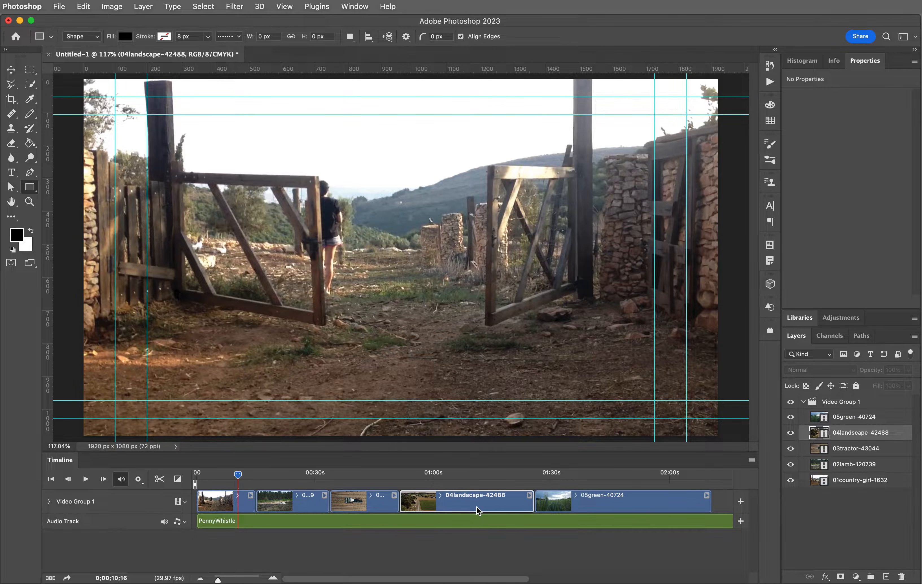
pyautogui.click(133, 504)
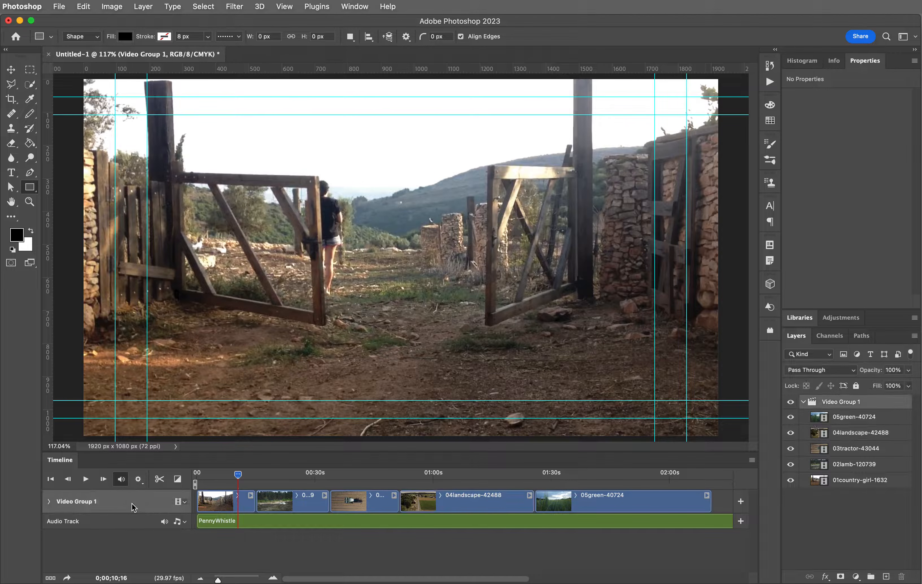
pyautogui.click(186, 503)
pyautogui.click(215, 519)
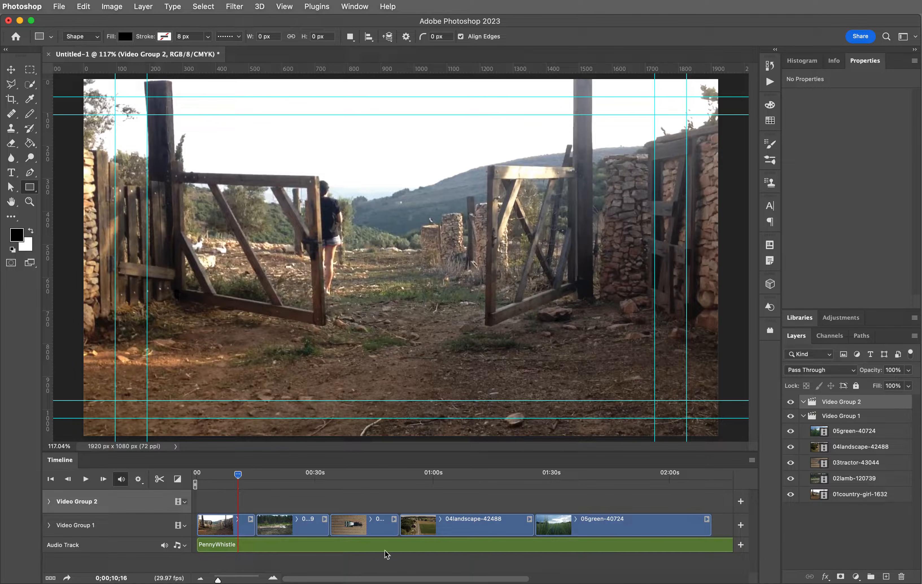
# Try moving the 05green-40724 clip up into Video Group 2 and expand the group's animation properties
pyautogui.moveTo(605, 532); pyautogui.dragTo(605, 499)
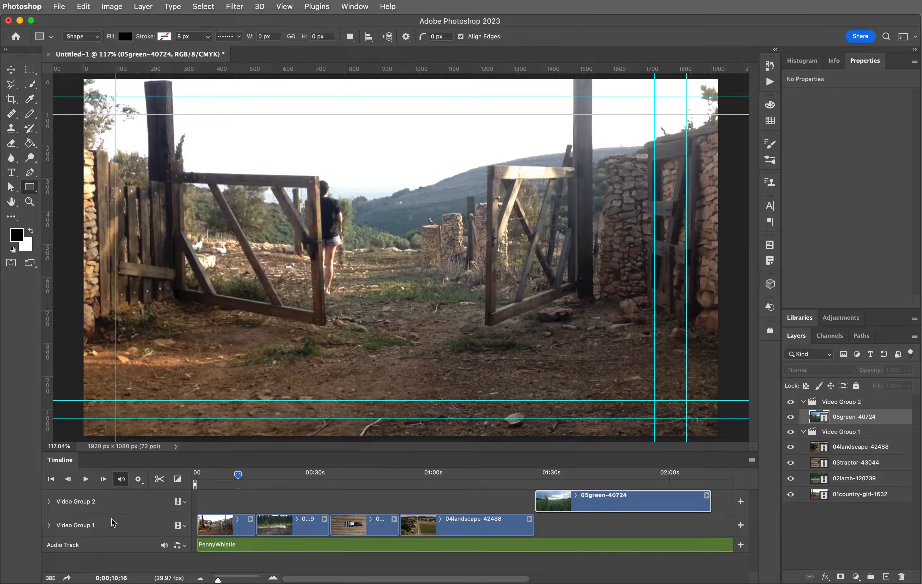
pyautogui.click(49, 502)
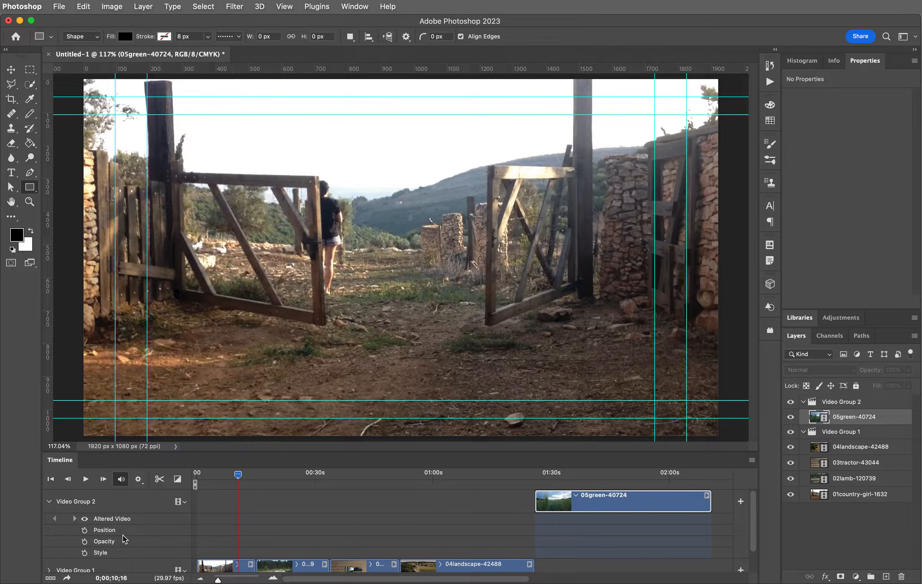
pyautogui.press('super+z')
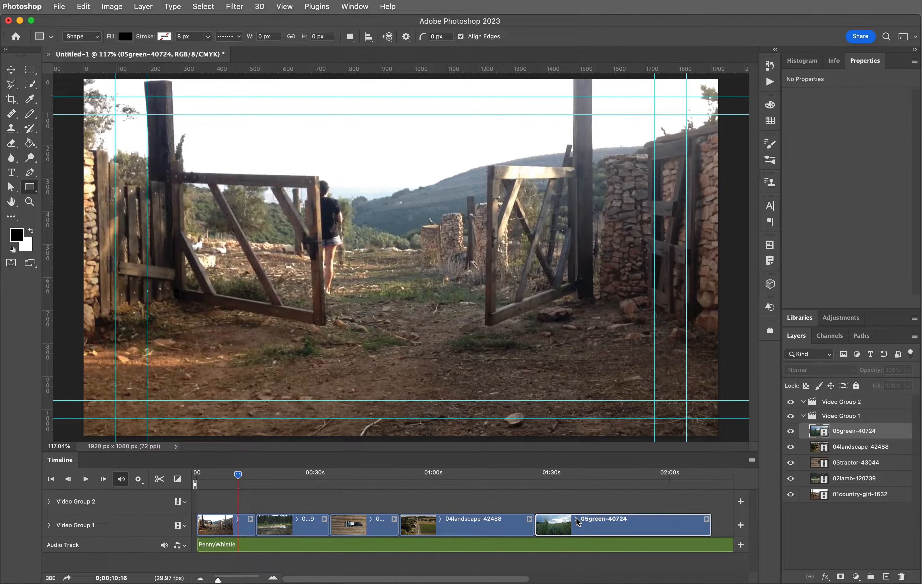
# Play the sequence from its start through the opening clip into the lamb clip
pyautogui.click(235, 477)
pyautogui.moveTo(234, 477); pyautogui.dragTo(198, 479)
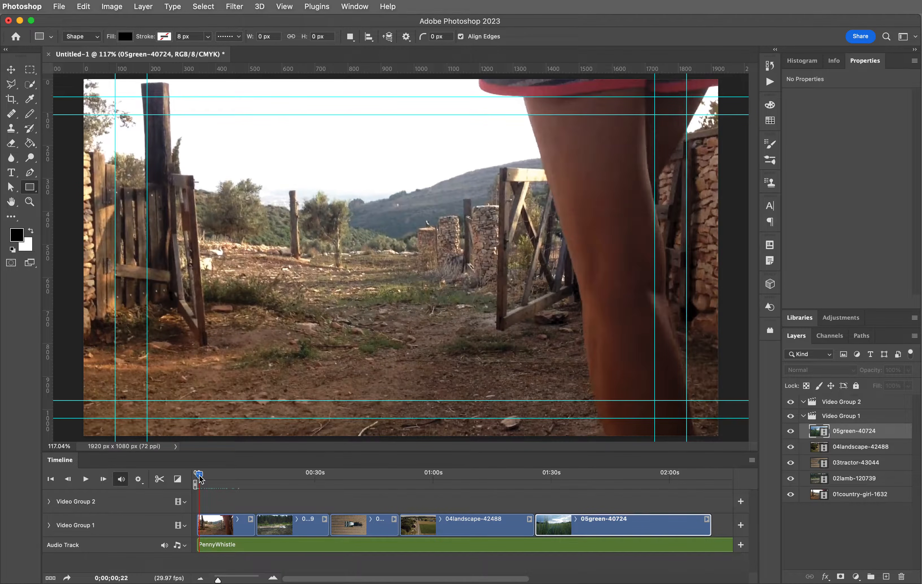
pyautogui.press('space')
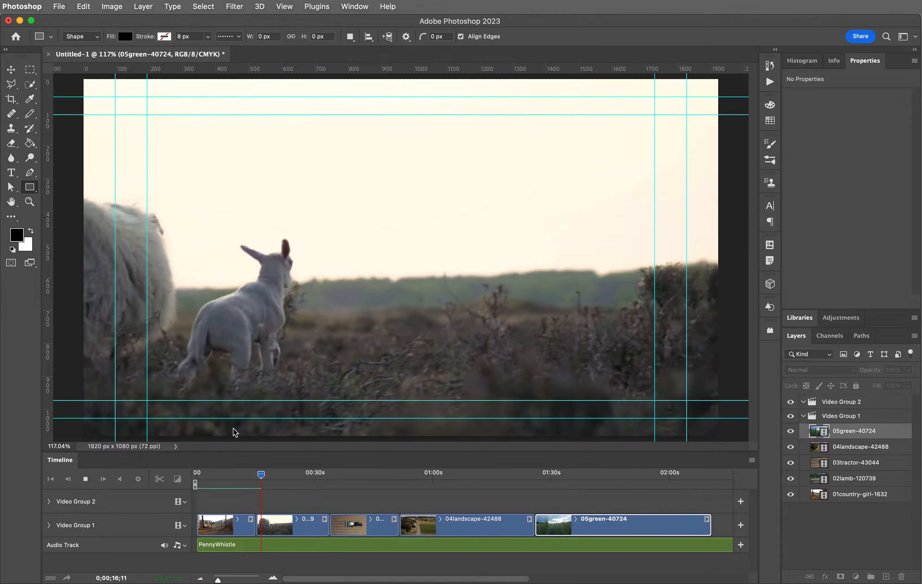
pyautogui.press('space')
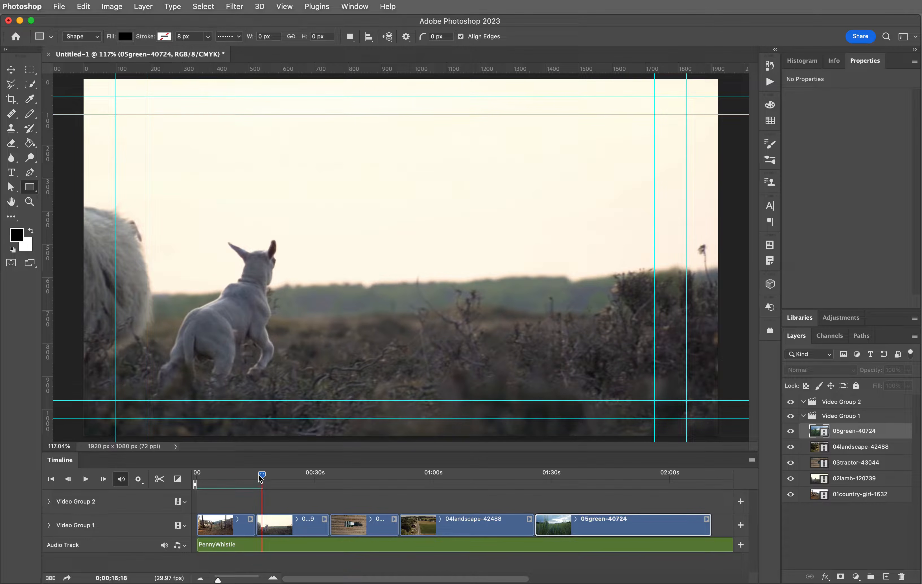
# Trim the end of the 01country-girl-1632 clip back to the playhead at 0;00;04;25
pyautogui.moveTo(257, 474); pyautogui.dragTo(254, 476)
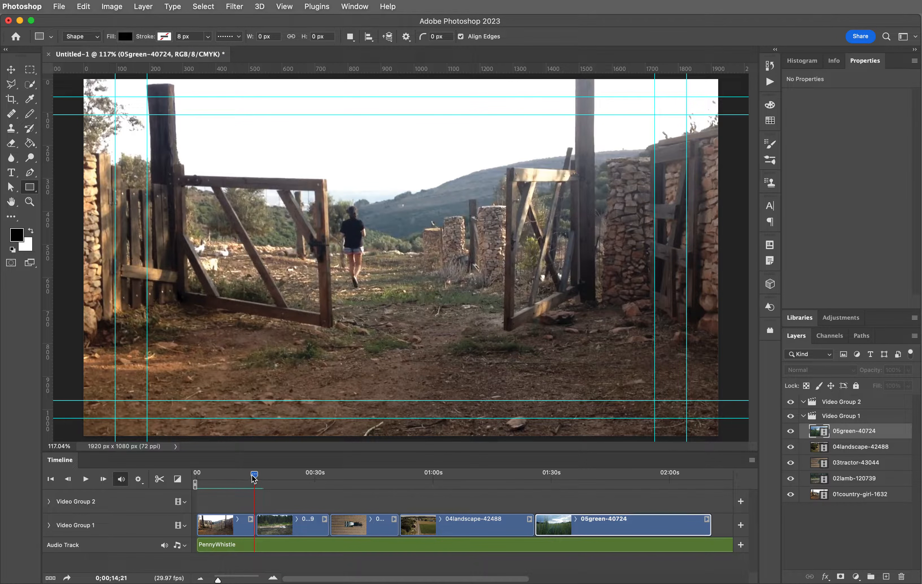
pyautogui.moveTo(254, 478); pyautogui.dragTo(217, 475)
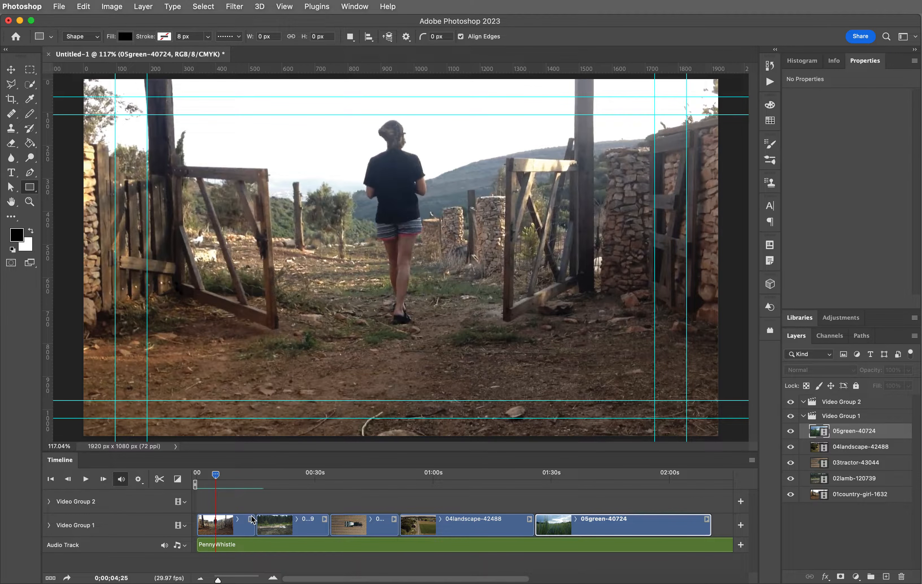
pyautogui.moveTo(254, 523); pyautogui.dragTo(254, 523)
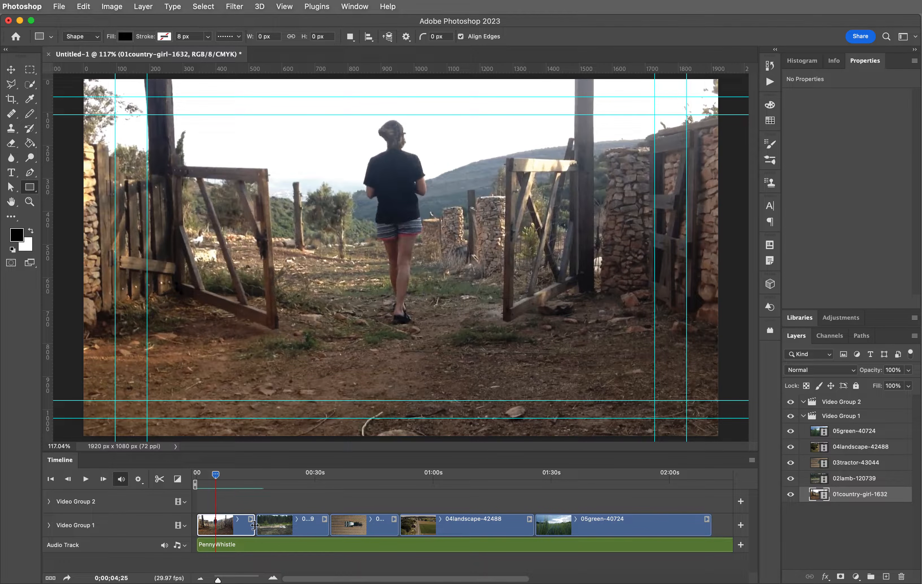
pyautogui.moveTo(254, 524); pyautogui.dragTo(222, 529)
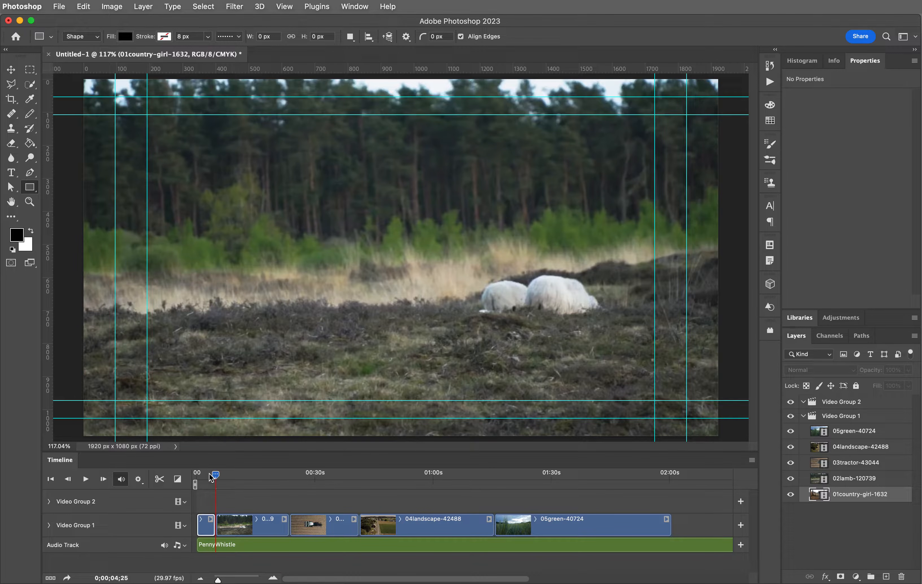
# Play the sequence from the start to review the cut between the first two clips
pyautogui.moveTo(219, 474); pyautogui.dragTo(180, 475)
pyautogui.press('space')
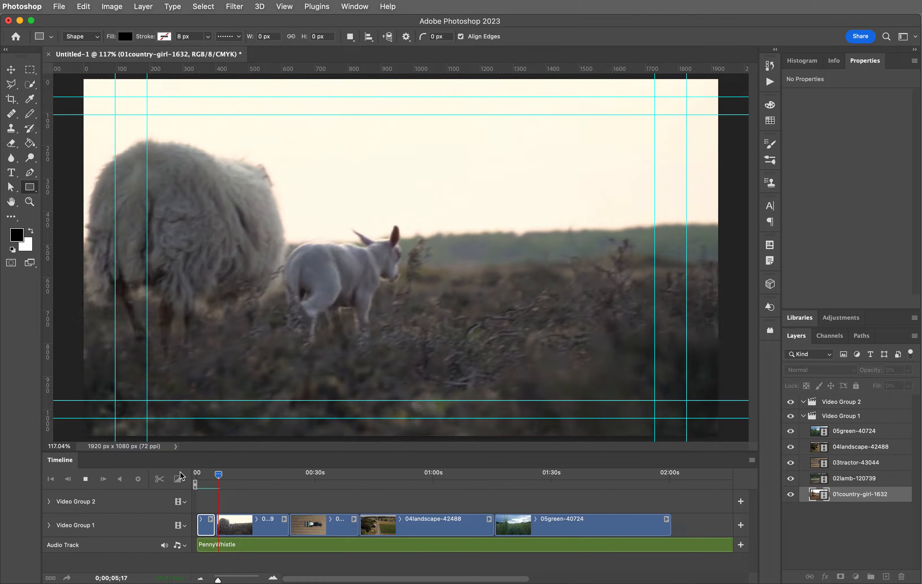
pyautogui.click(228, 476)
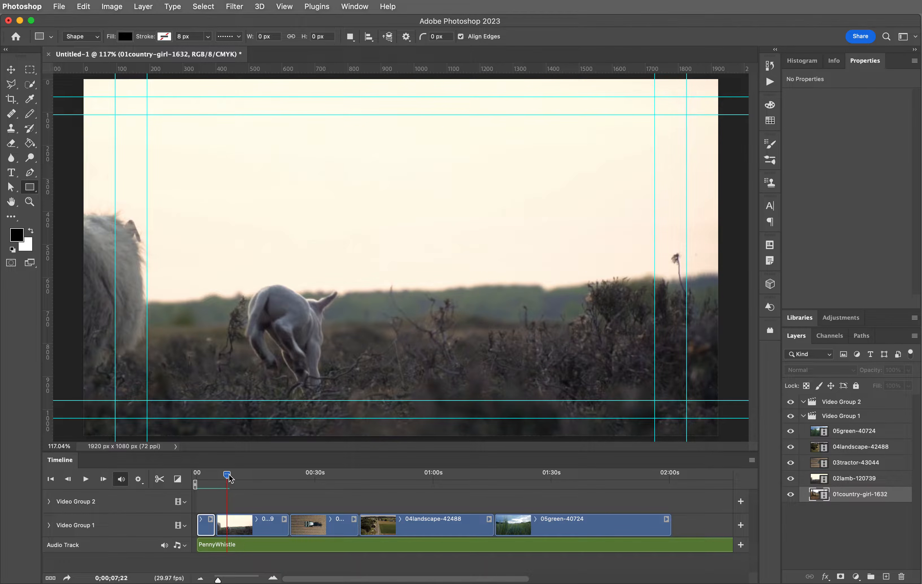
# Set the end of the 01country-girl-1632 clip at about 7 seconds
pyautogui.moveTo(229, 477)
pyautogui.mouseDown()
pyautogui.moveTo(200, 475)
pyautogui.moveTo(224, 473)
pyautogui.moveTo(209, 472)
pyautogui.moveTo(216, 468)
pyautogui.mouseUp()
pyautogui.moveTo(214, 529); pyautogui.dragTo(217, 527)
pyautogui.click(226, 526)
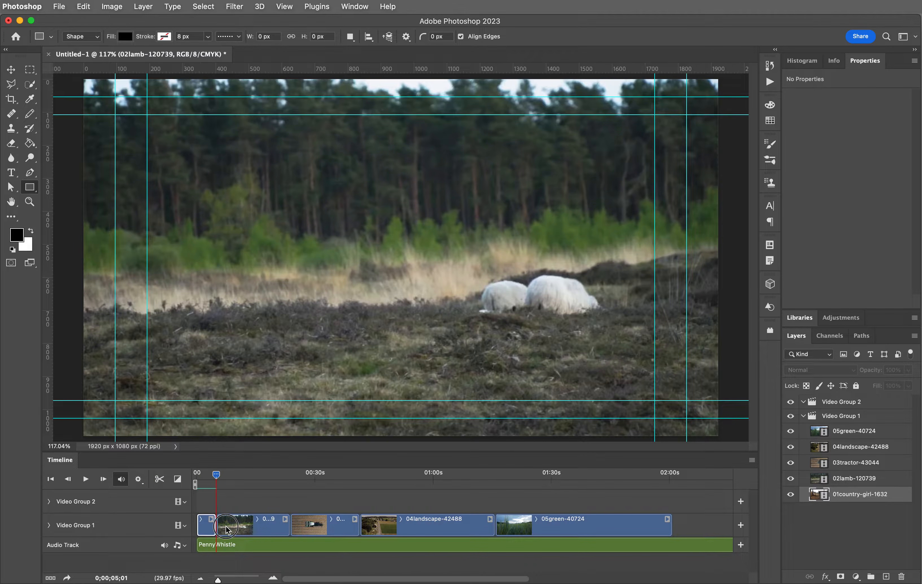
pyautogui.moveTo(214, 525); pyautogui.dragTo(224, 526)
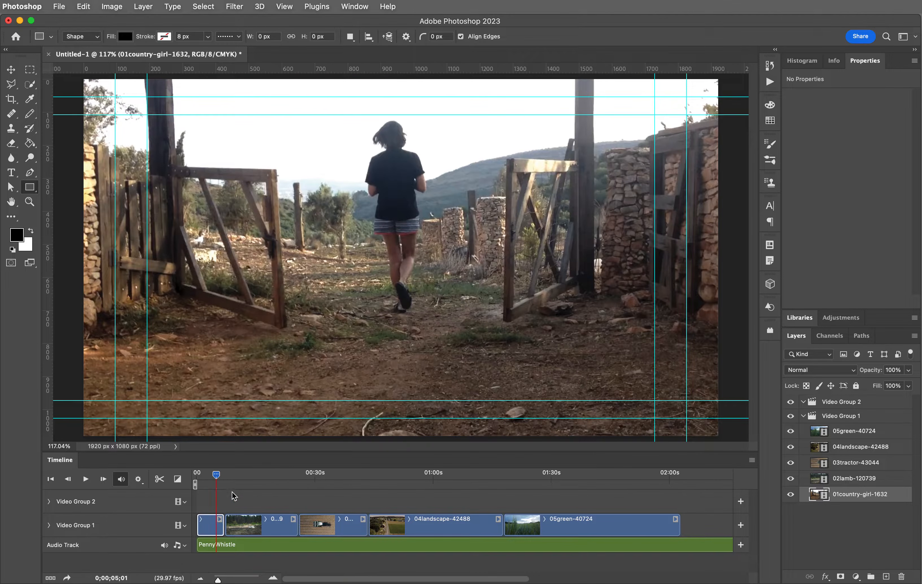
# Trim about half a second off the start of the 02lamb-120739 clip to drop its opening forest shot, and scrub across the cut
pyautogui.moveTo(216, 474)
pyautogui.mouseDown()
pyautogui.moveTo(232, 474)
pyautogui.moveTo(224, 477)
pyautogui.mouseUp()
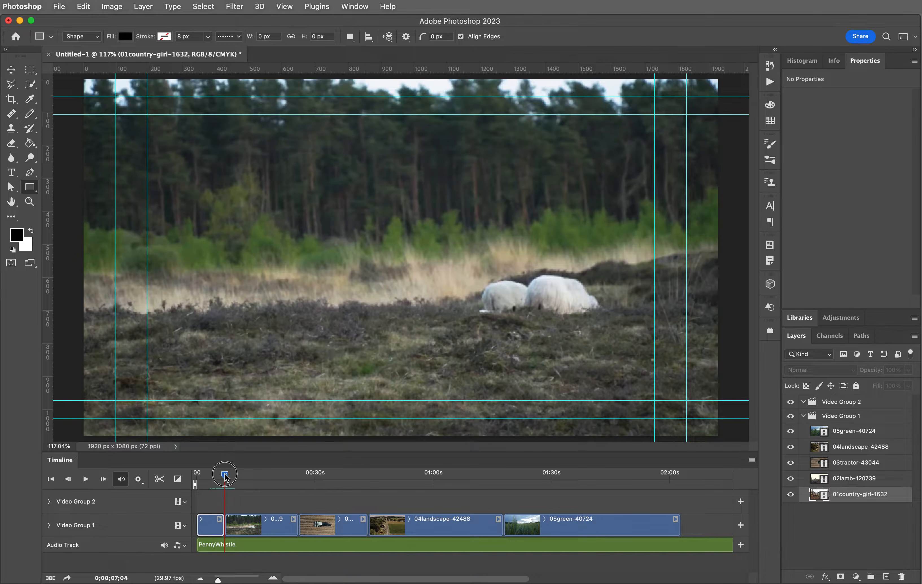
pyautogui.moveTo(225, 474); pyautogui.dragTo(227, 476)
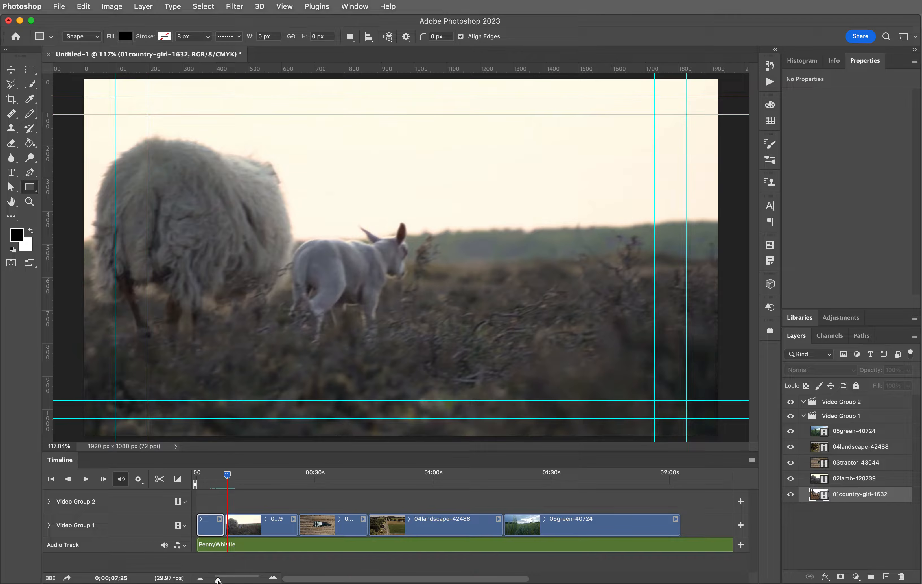
pyautogui.moveTo(218, 579); pyautogui.dragTo(223, 579)
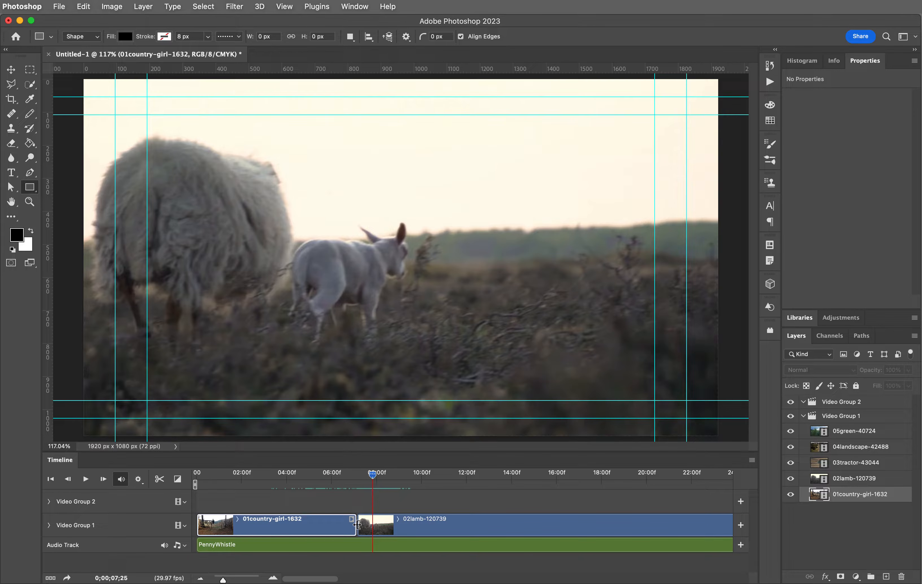
pyautogui.moveTo(357, 524); pyautogui.dragTo(368, 527)
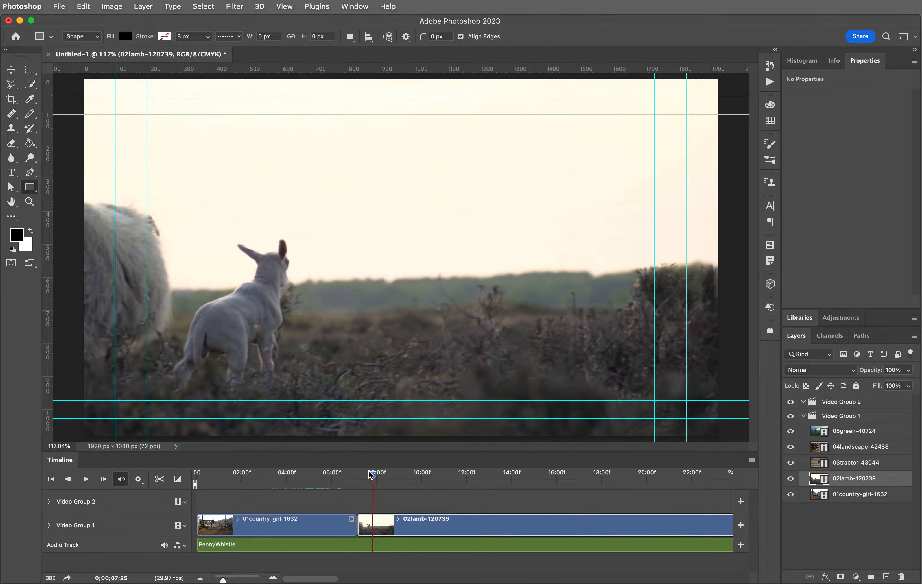
pyautogui.moveTo(374, 473)
pyautogui.mouseDown()
pyautogui.moveTo(342, 478)
pyautogui.moveTo(365, 474)
pyautogui.mouseUp()
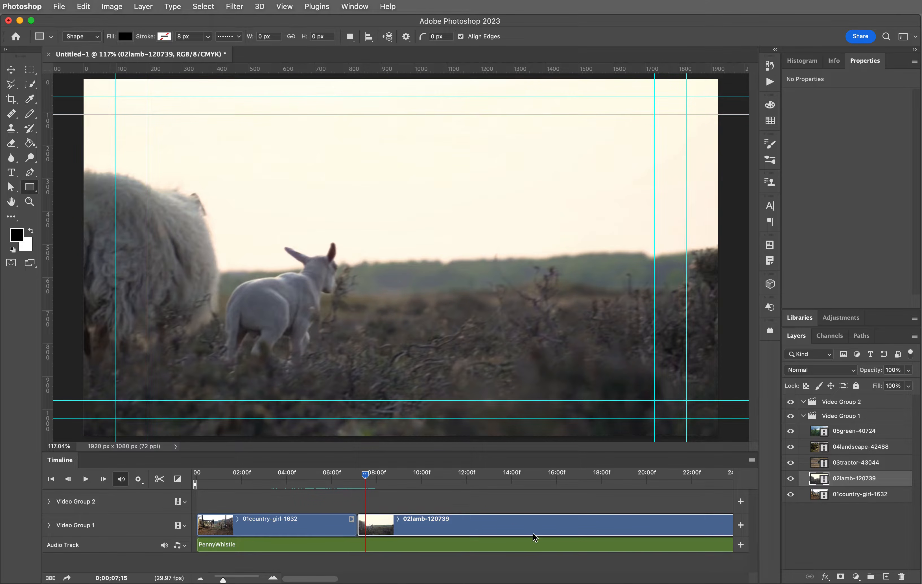
# Trim the end of the 02lamb-120739 clip to the playhead at 0;00;16;26
pyautogui.hscroll(10, 533, 533)
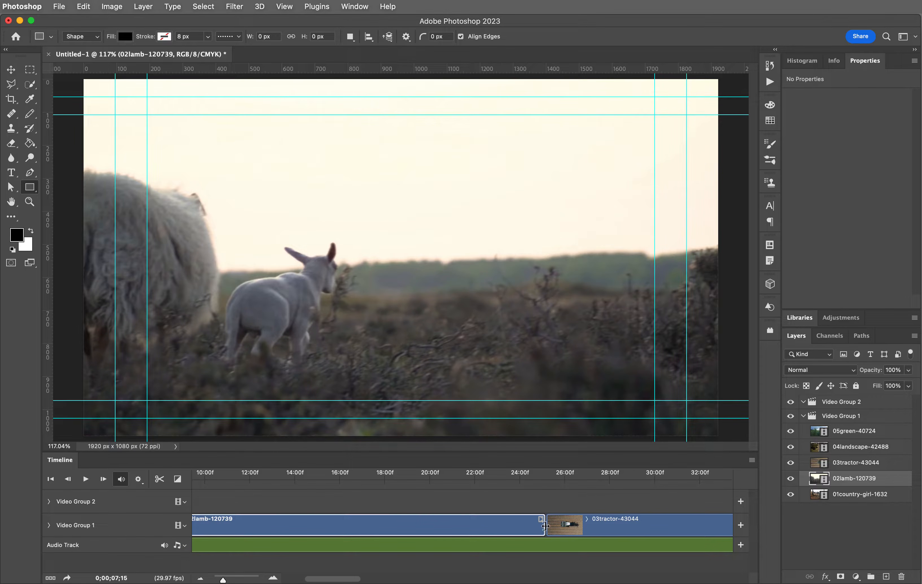
pyautogui.click(412, 473)
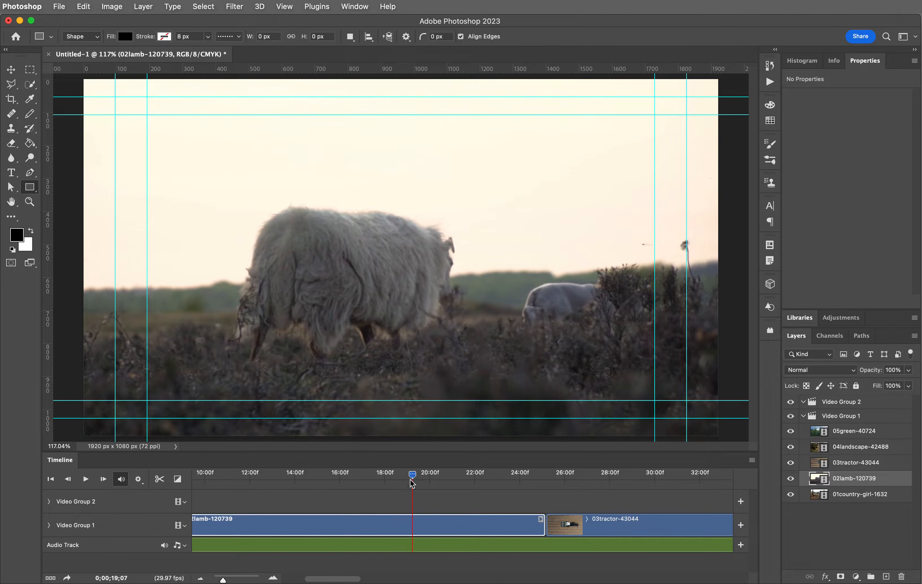
pyautogui.click(533, 496)
pyautogui.moveTo(535, 497); pyautogui.dragTo(359, 491)
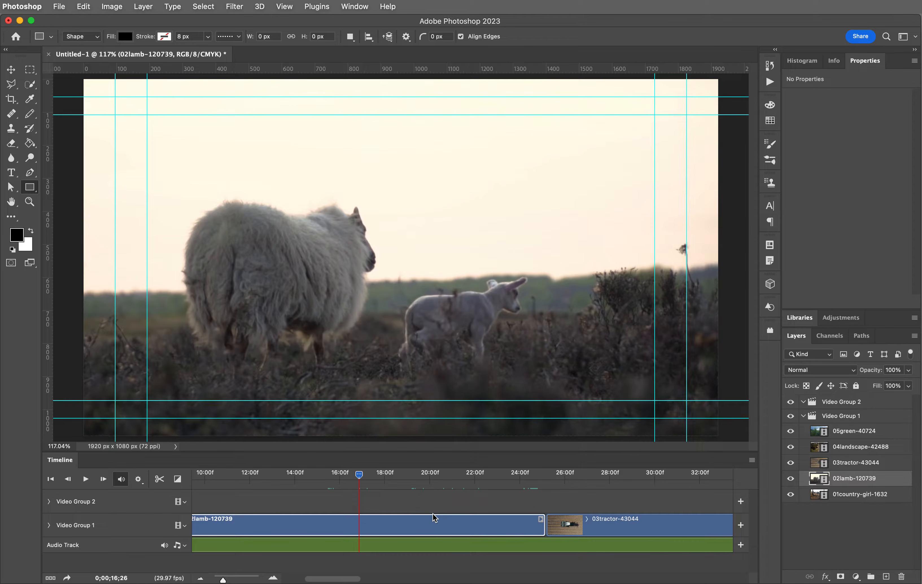
pyautogui.moveTo(549, 527); pyautogui.dragTo(359, 529)
# Trim the end of the 03tractor-43044 clip to about 26 seconds on the timeline
pyautogui.click(442, 530)
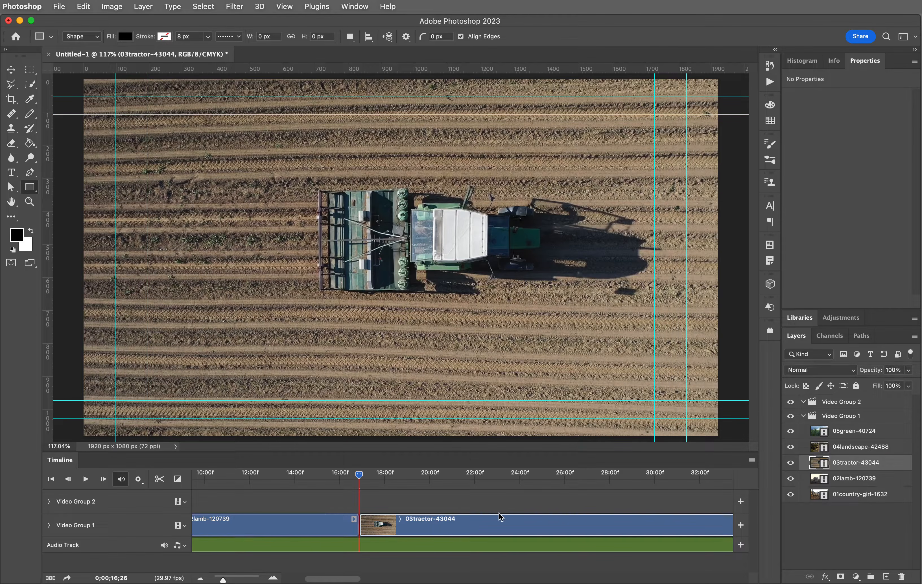
pyautogui.hscroll(3, 546, 506)
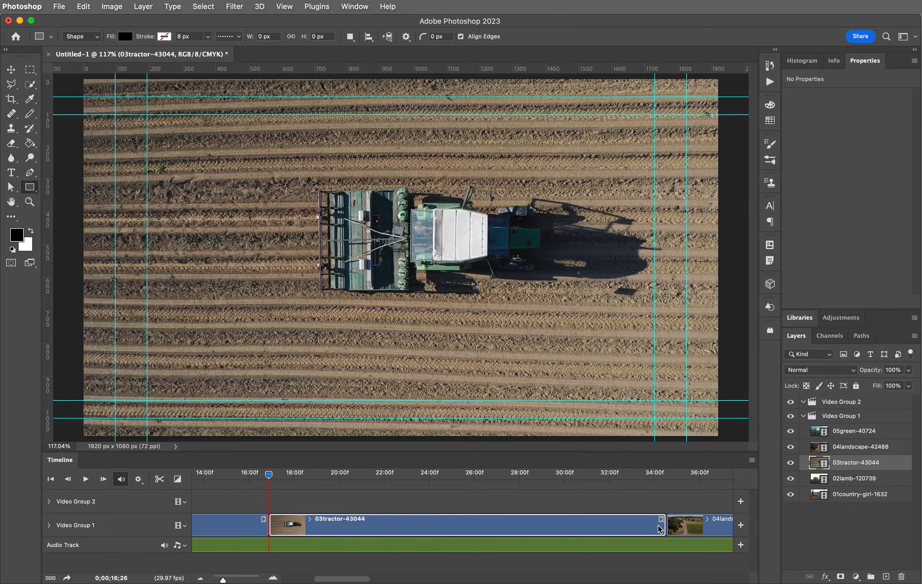
pyautogui.moveTo(665, 527); pyautogui.dragTo(475, 529)
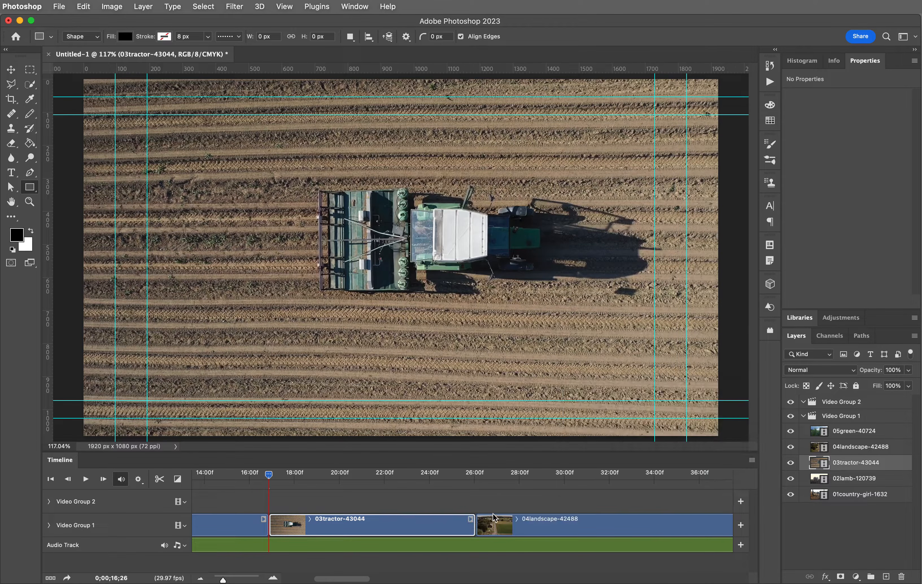
# Split the 04landscape-42488 clip at 0;00;40;01
pyautogui.click(565, 527)
pyautogui.hscroll(6, 549, 521)
pyautogui.hscroll(20, 549, 521)
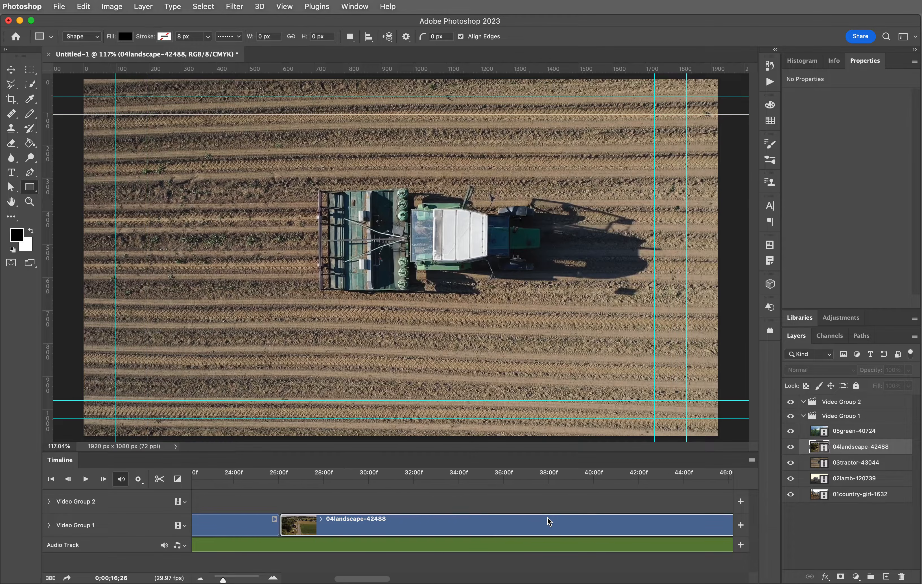
pyautogui.hscroll(1, 550, 521)
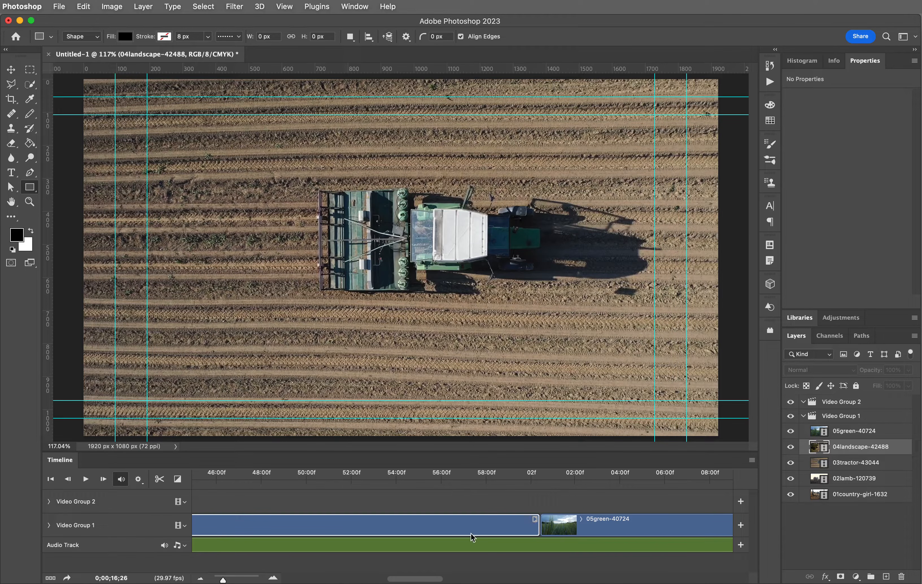
pyautogui.click(436, 473)
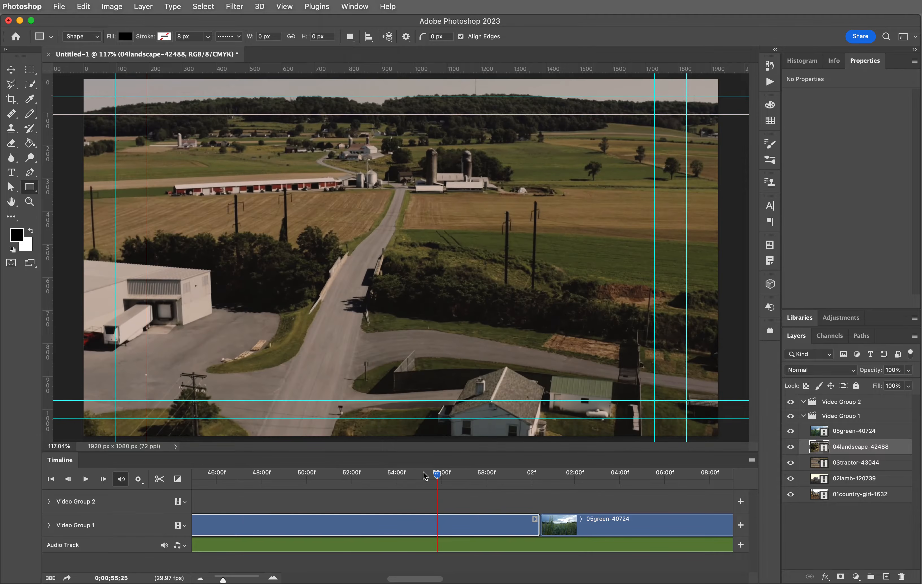
pyautogui.moveTo(335, 477)
pyautogui.mouseDown()
pyautogui.moveTo(313, 472)
pyautogui.moveTo(545, 467)
pyautogui.moveTo(165, 477)
pyautogui.moveTo(362, 466)
pyautogui.moveTo(332, 467)
pyautogui.mouseUp()
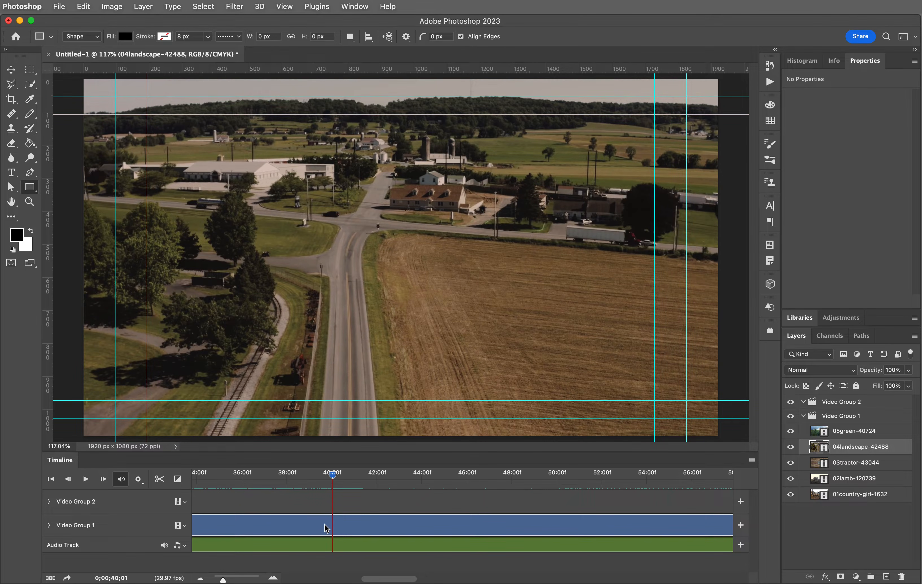
pyautogui.click(159, 482)
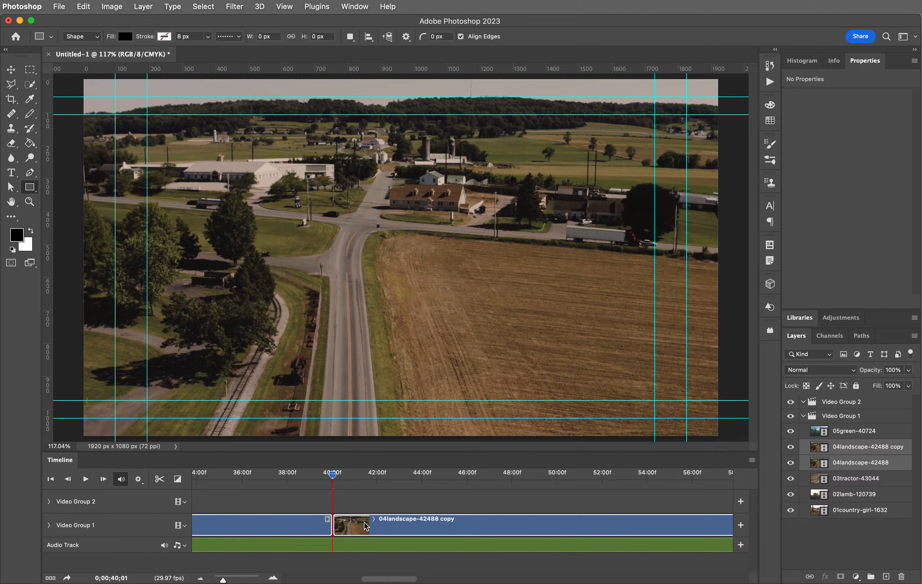
# Move the second part of the split landscape clip up into Video Group 2 and delete it there
pyautogui.moveTo(366, 526); pyautogui.dragTo(376, 518)
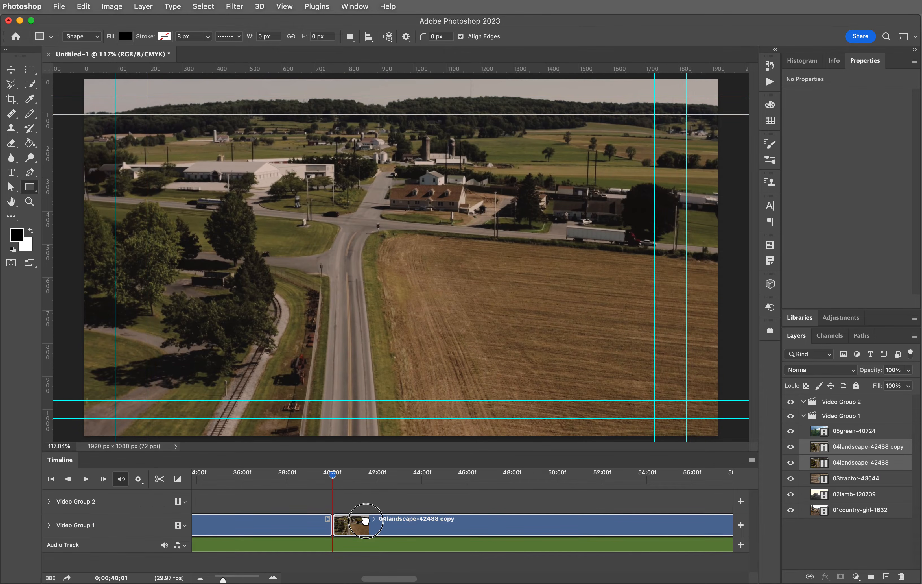
pyautogui.click(376, 507)
pyautogui.click(372, 528)
pyautogui.moveTo(371, 525); pyautogui.dragTo(373, 503)
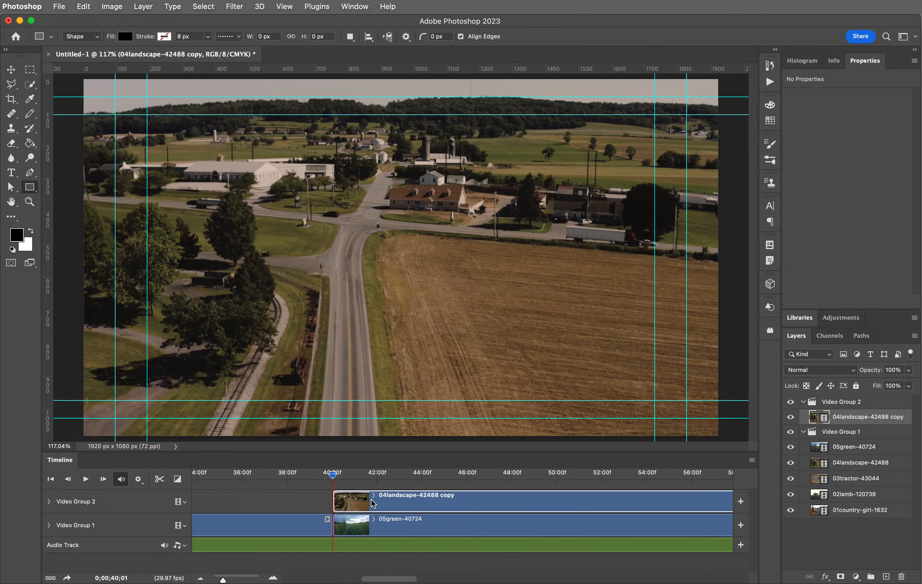
pyautogui.click(275, 503)
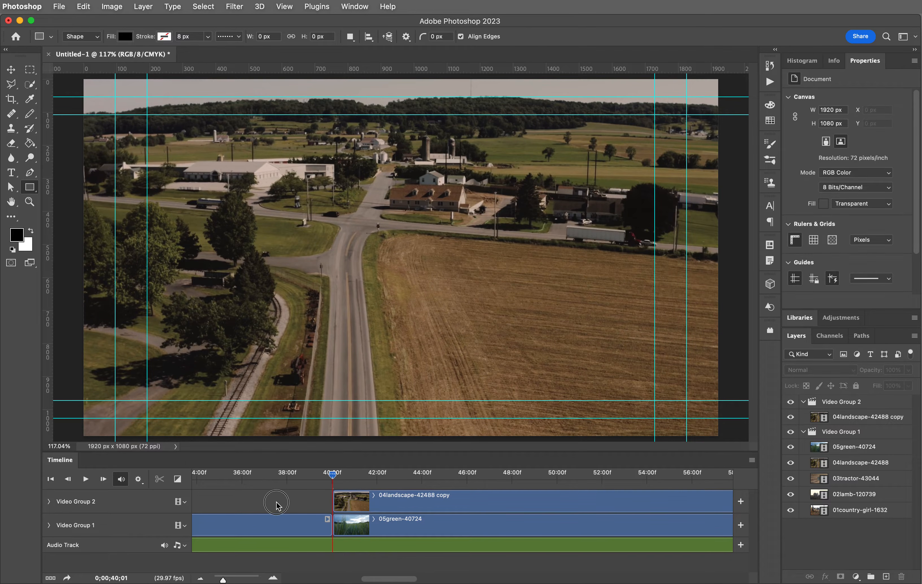
pyautogui.click(365, 507)
pyautogui.press('Delete')
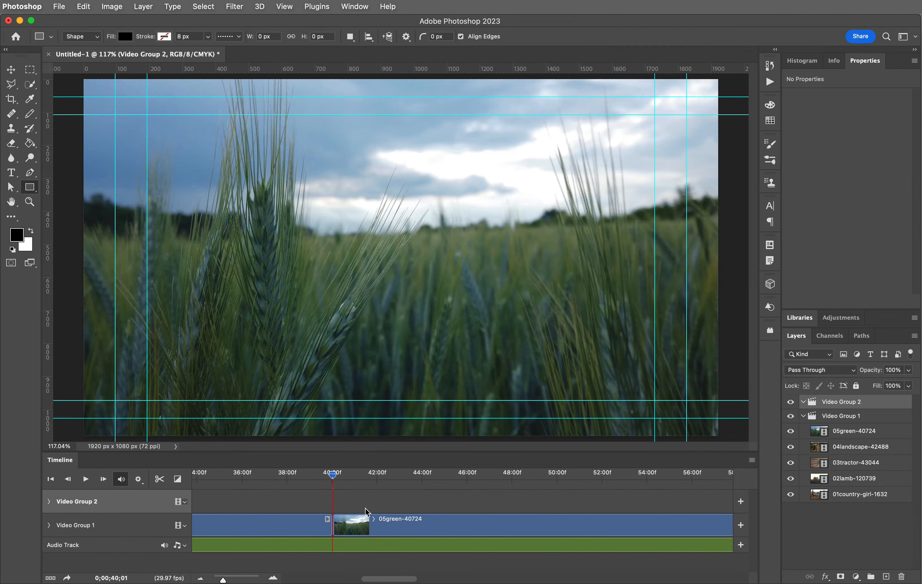
# Scrub the playhead across the cut from the landscape clip into the 05green-40724 clip
pyautogui.hscroll(-3, 304, 477)
pyautogui.moveTo(367, 472); pyautogui.dragTo(394, 458)
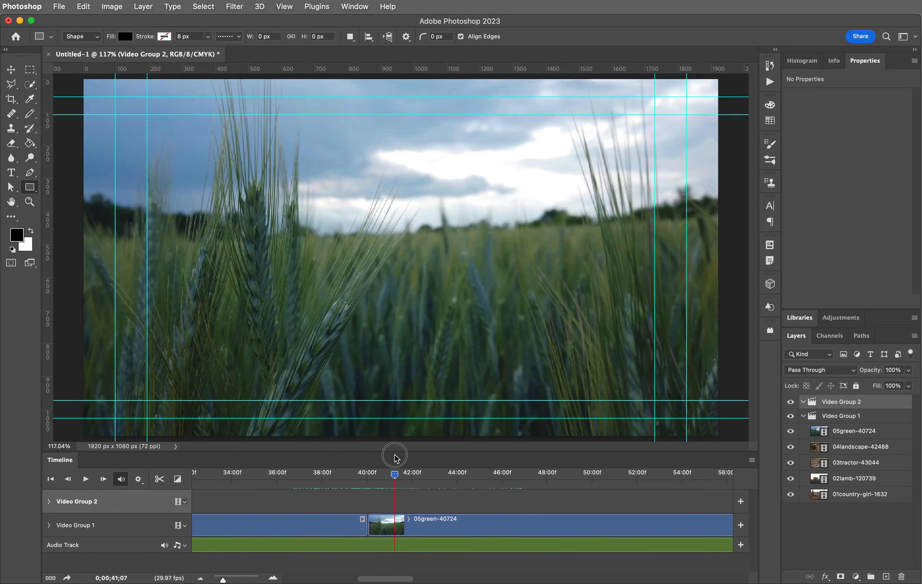